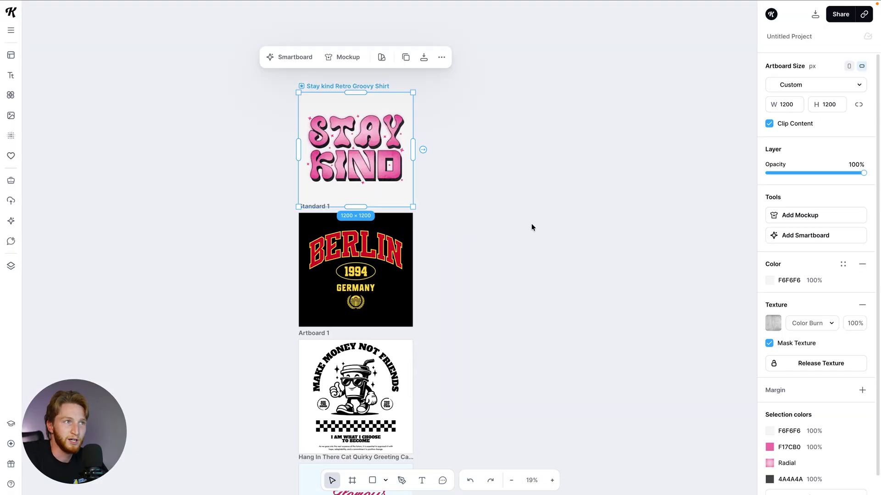
Step: Zoom in on the Stay Kind artboard and attach a new 1200 × 1200 Smartboard to its right
scroll(506, 260, down, 3)
scroll(505, 259, up, 2)
scroll(505, 260, up, 2)
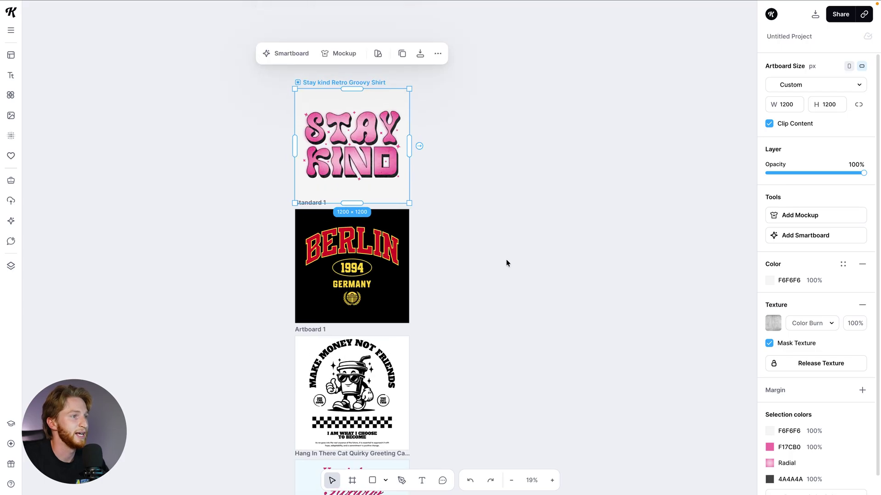
scroll(480, 214, left, 2)
scroll(480, 215, down, 2)
scroll(499, 163, down, 2)
scroll(498, 165, down, 3)
scroll(498, 166, left, 1)
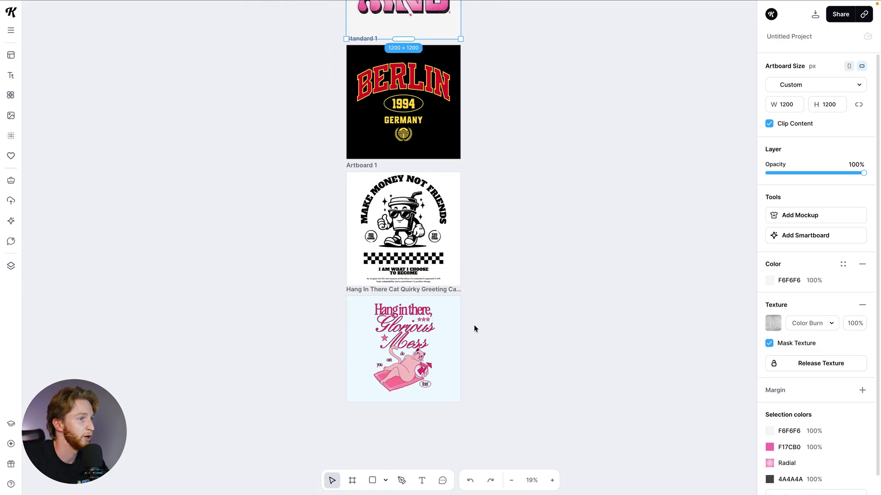
scroll(459, 315, up, 5)
scroll(459, 314, right, 2)
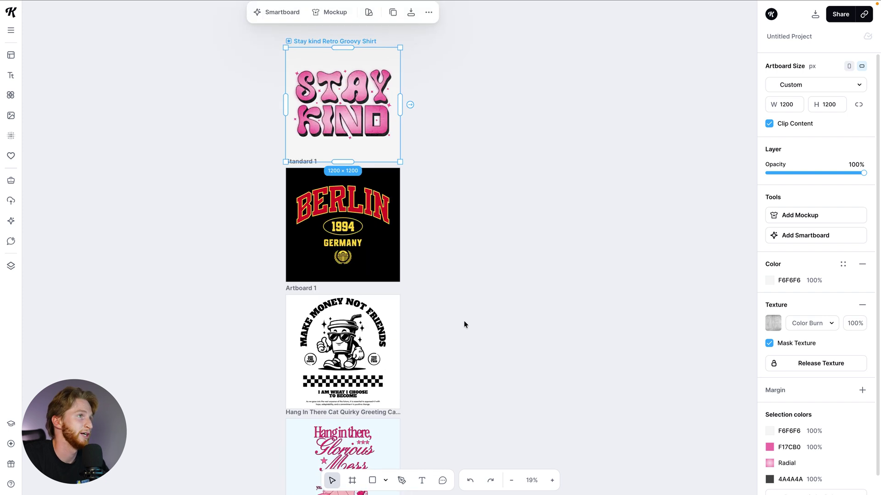
scroll(464, 321, up, 5)
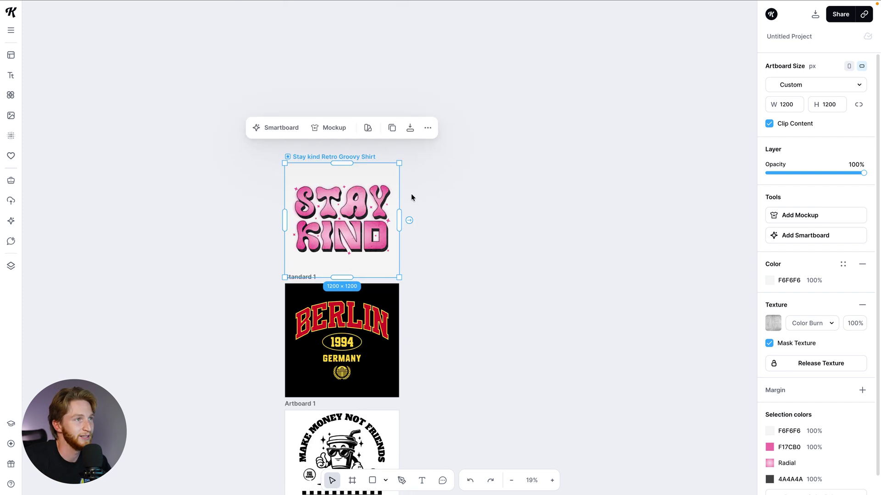
scroll(417, 184, up, 3)
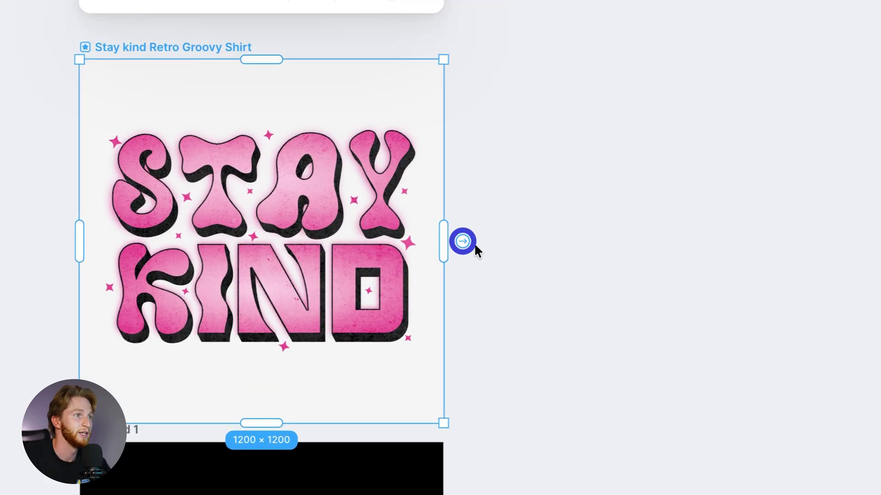
click(462, 241)
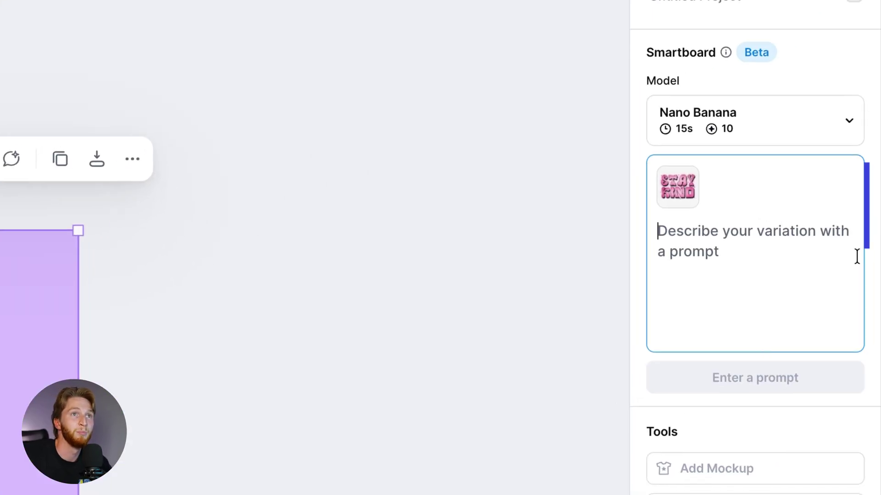
Step: Prompt the Smartboard to mock the design centred on a heavyweight white T-shirt's chest, and generate
click(857, 255)
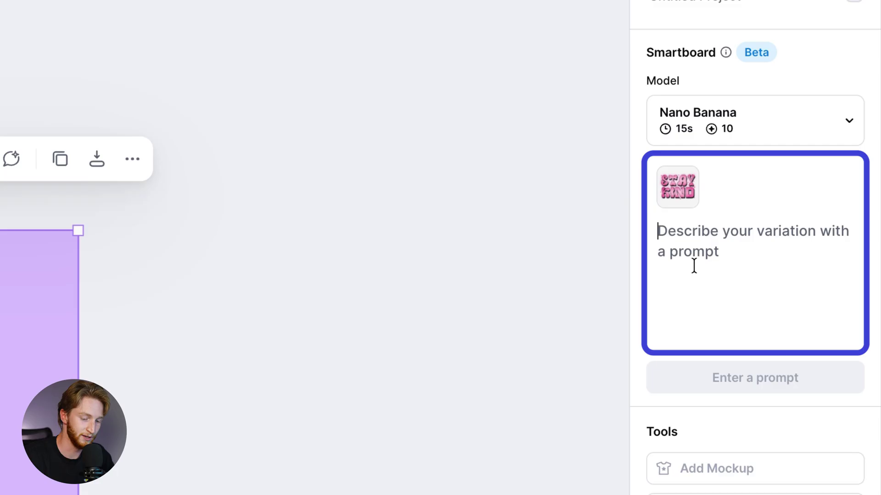
text(mock this des)
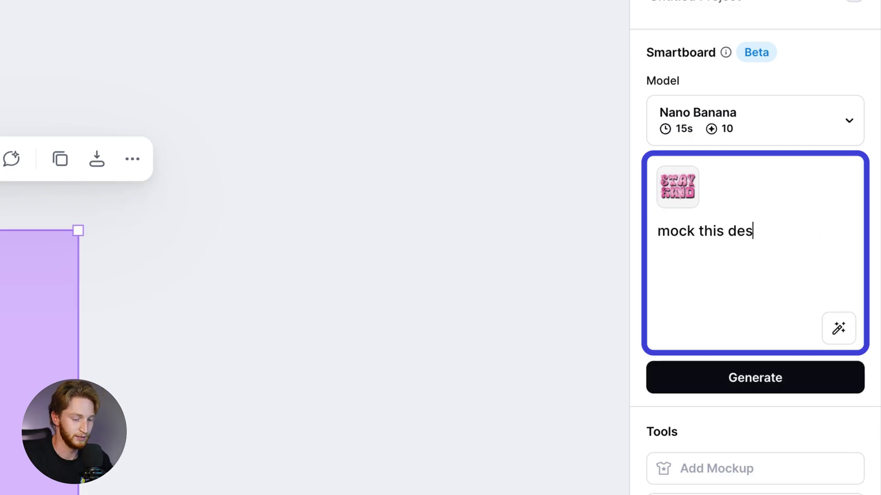
text(ign up in the ce)
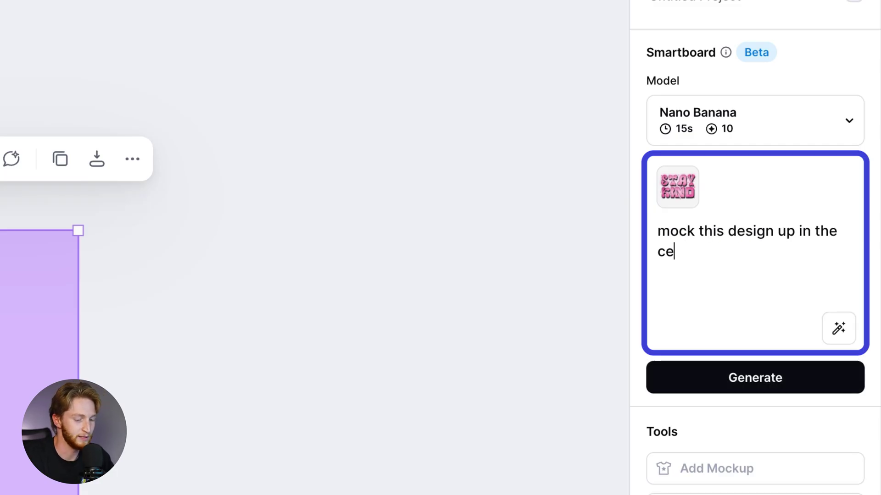
text(nter of the ches)
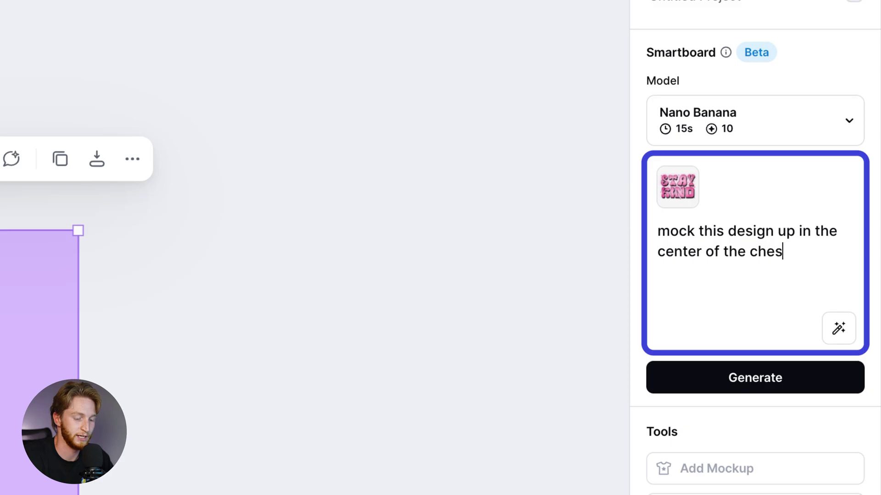
text(t on a heav)
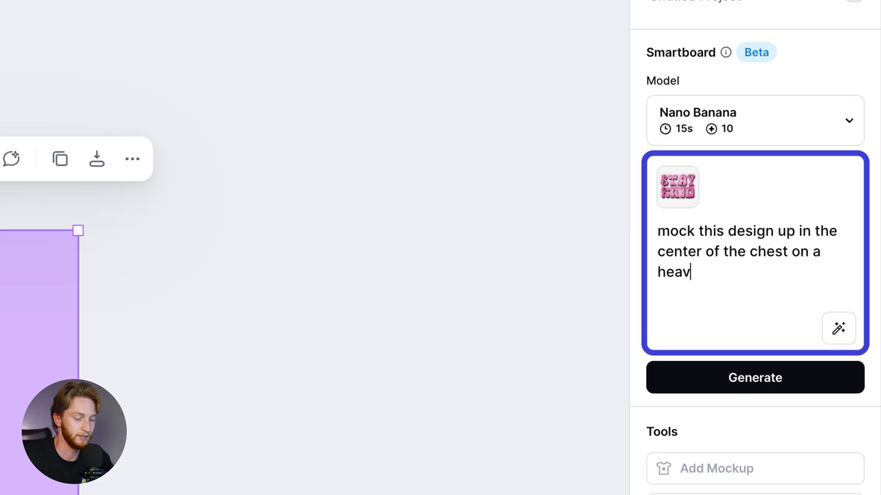
text(yweight white t shirt)
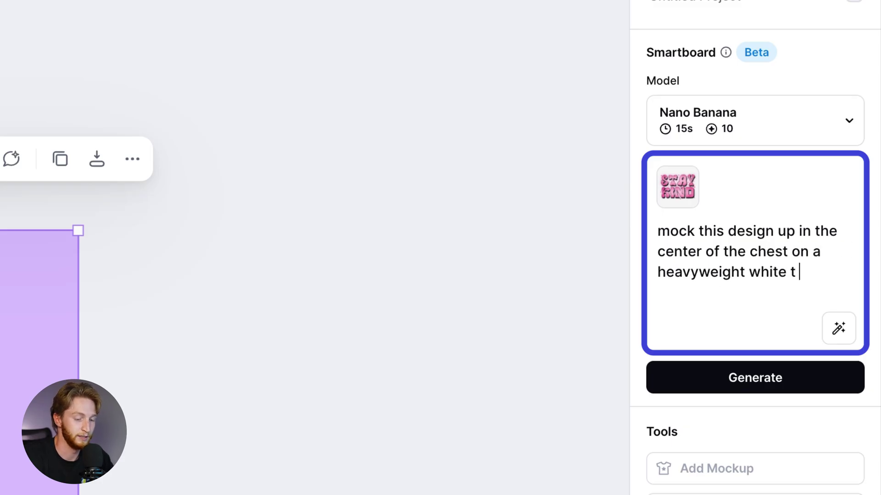
key(Tab)
key(Return)
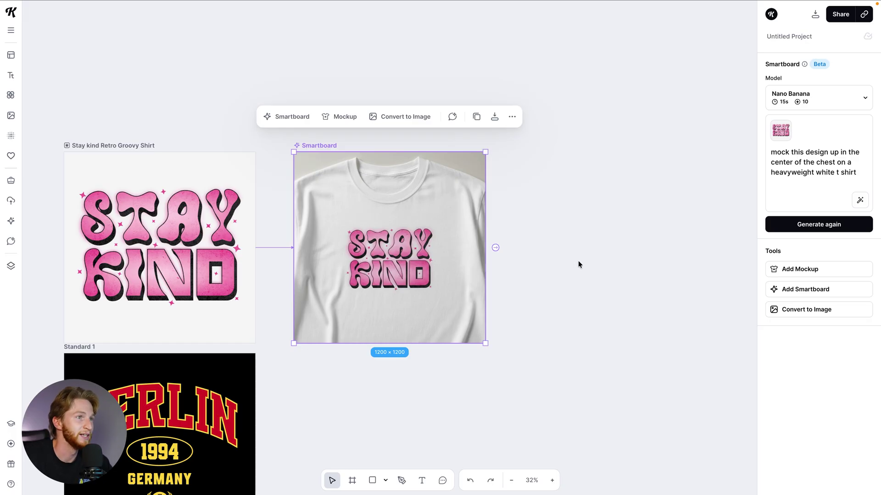
Step: Chain a Smartboard off the shirt mockup and prompt a zoomed-out full-shirt view with a smaller design
click(495, 248)
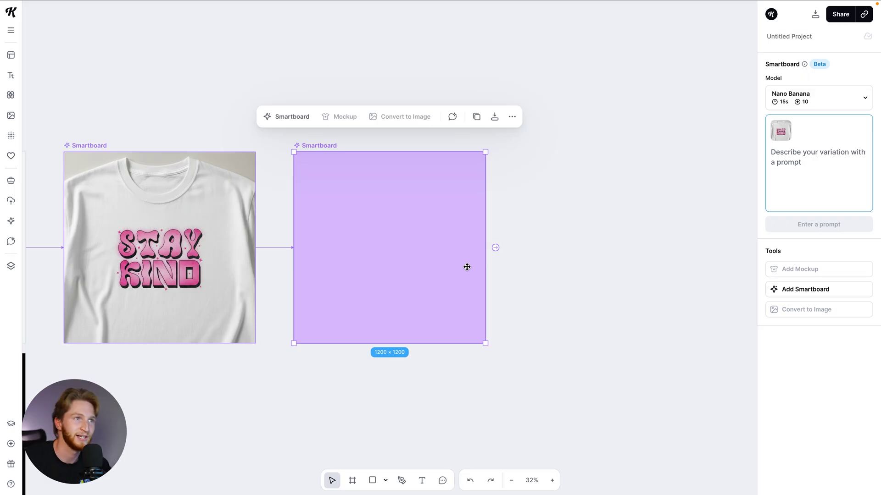
text(zoom out)
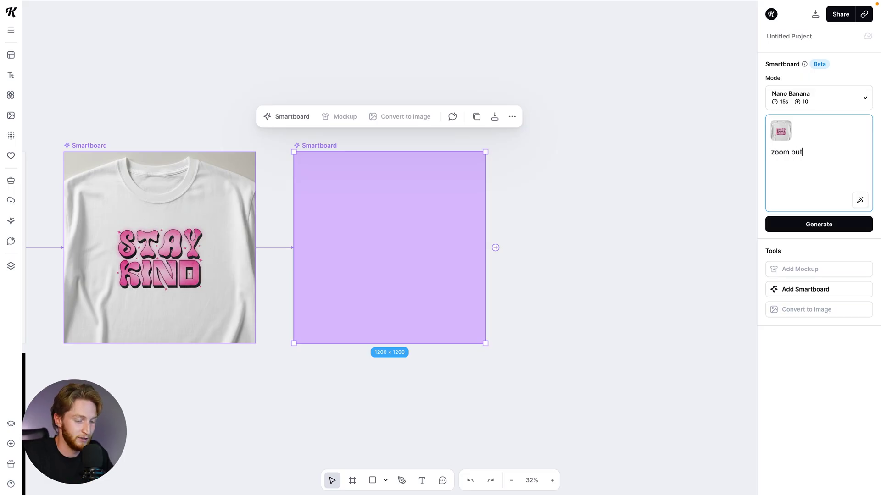
text( so you can see the entire t sh)
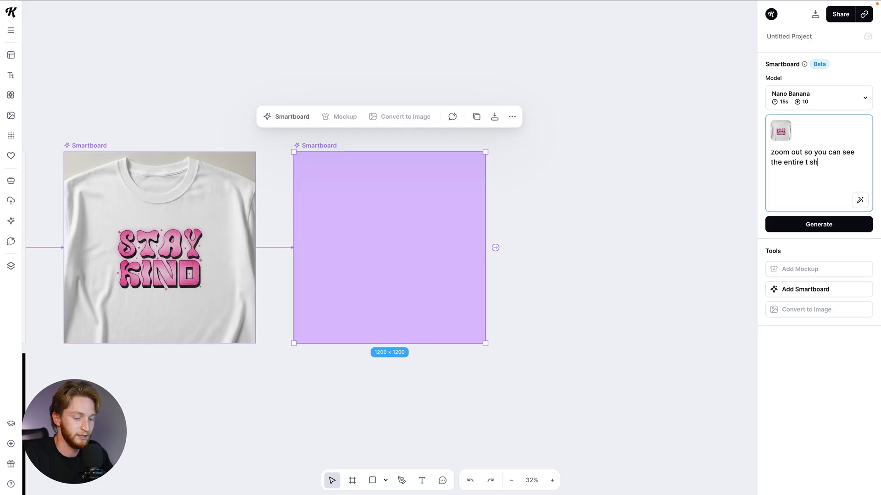
text(irt, and make the design slightly smaller on the sh)
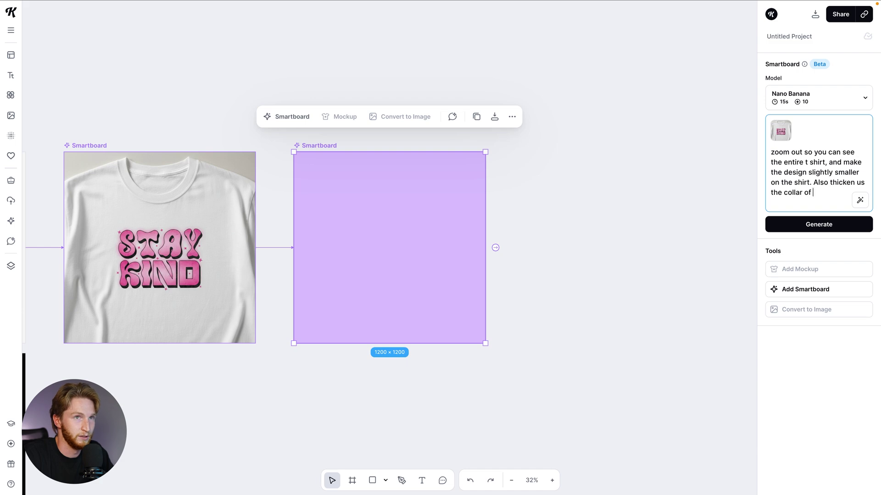
text(irt)
key(Return)
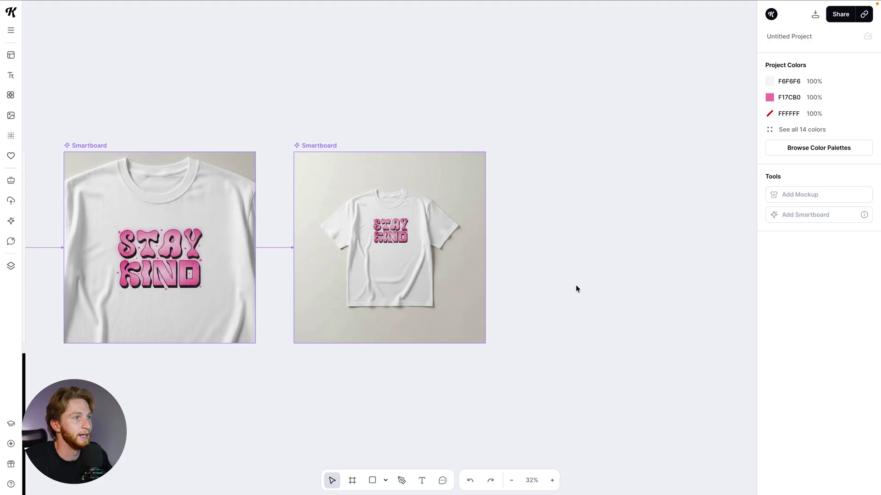
Step: Pan to and select the zoomed-out T-shirt Smartboard
scroll(464, 251, left, 5)
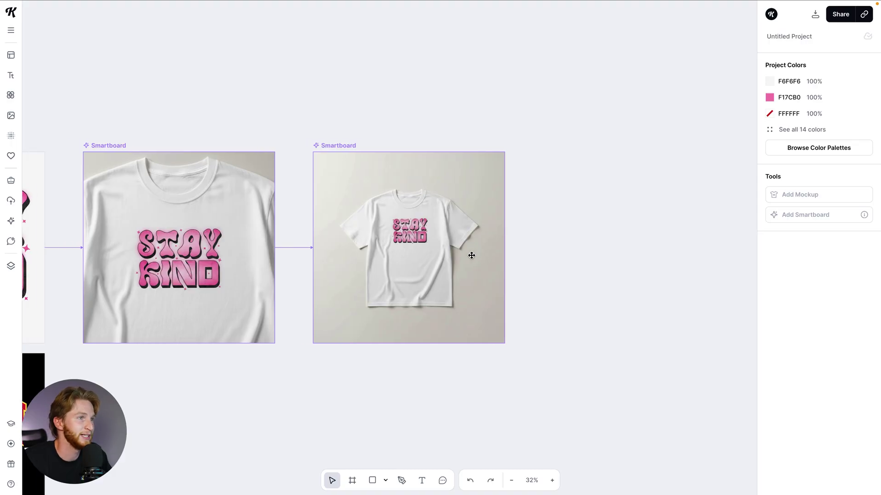
scroll(491, 239, up, 5)
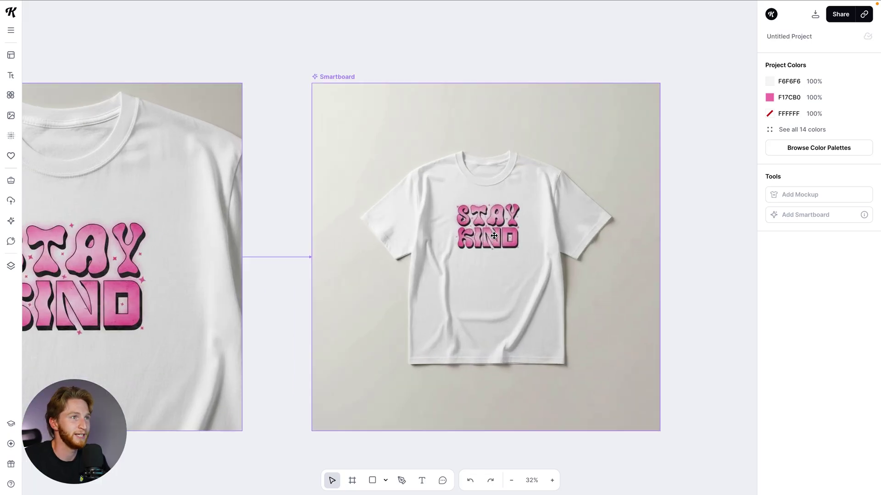
scroll(460, 233, down, 4)
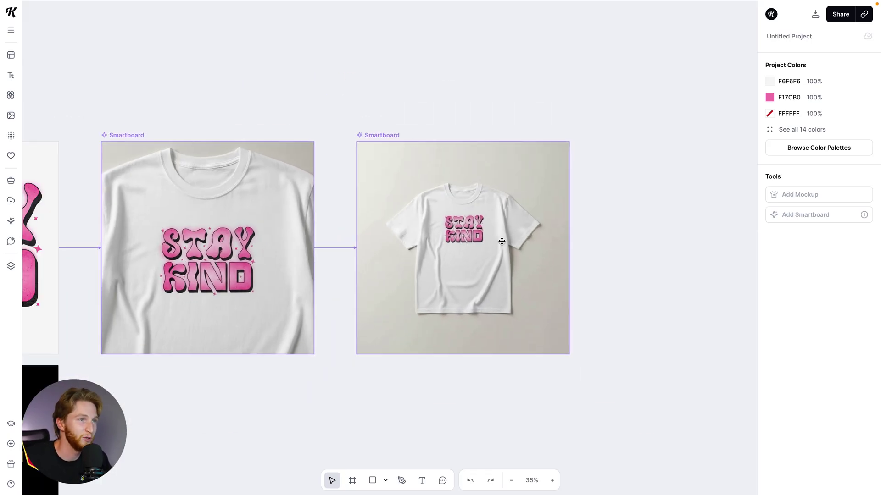
scroll(487, 236, left, 1)
scroll(487, 237, down, 1)
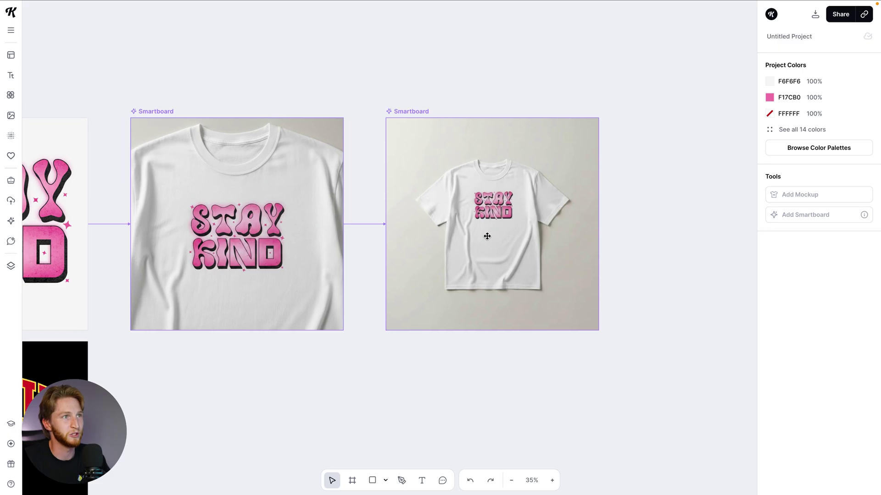
click(493, 214)
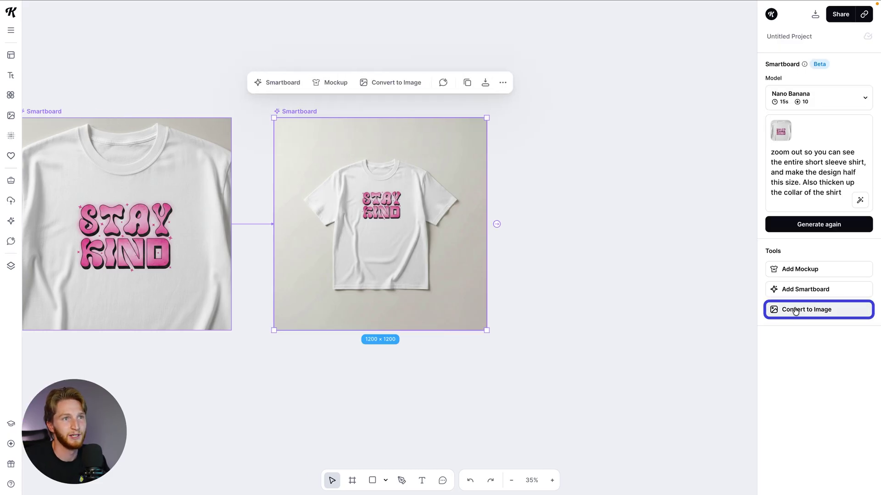
Step: Turn the generated T-shirt into a standalone image and rotate that loose image
click(795, 311)
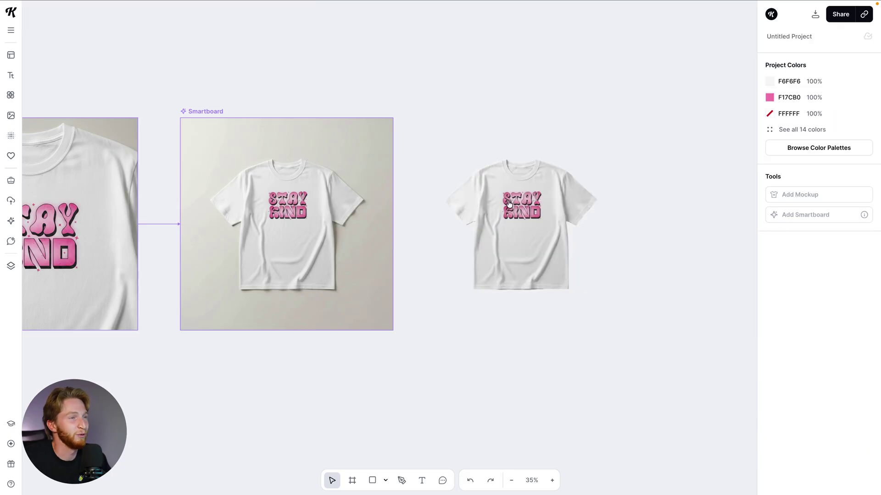
click(589, 213)
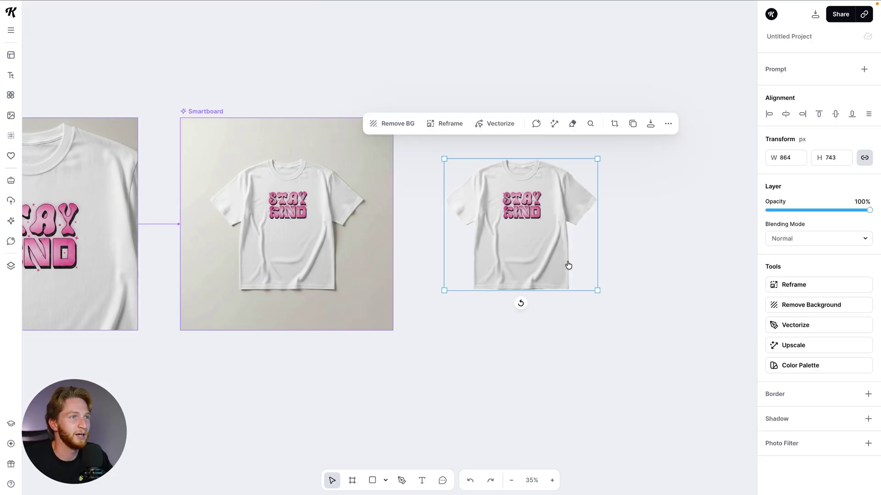
drag(521, 303, 523, 152)
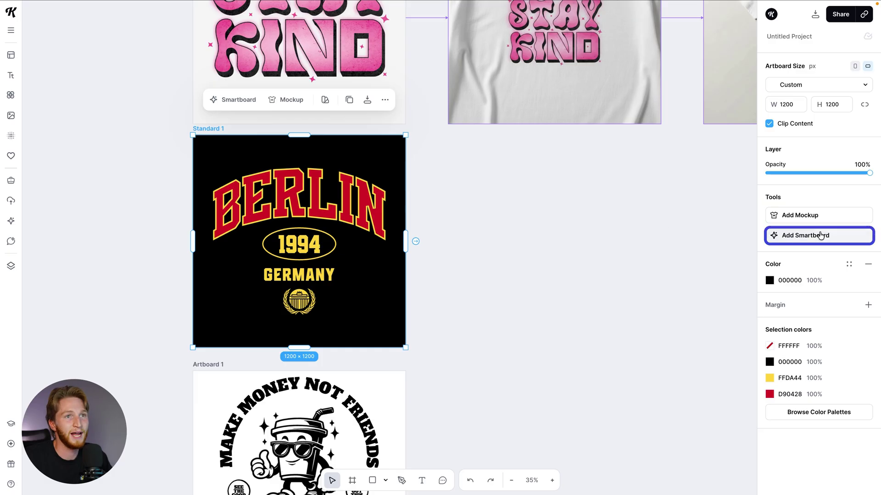
Step: Add a Smartboard to the Berlin 1994 design and prompt a black heavyweight hoodie back mockup
click(820, 235)
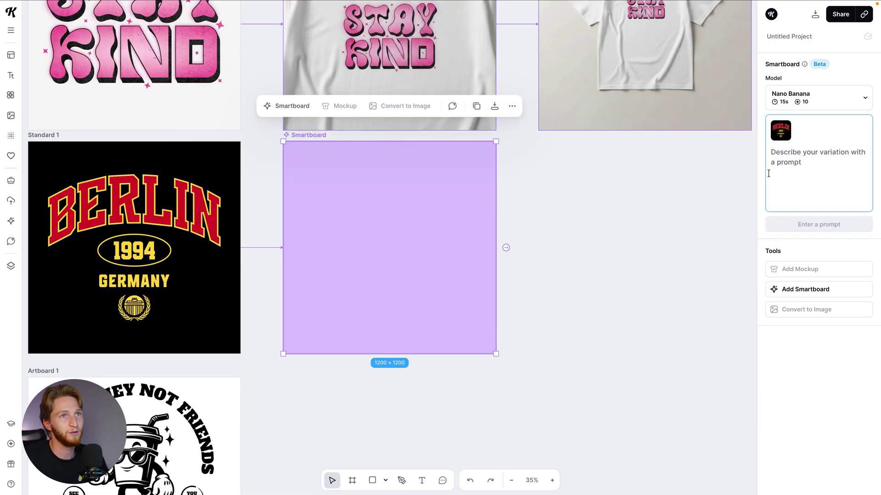
text(mockup this design on the back of a b)
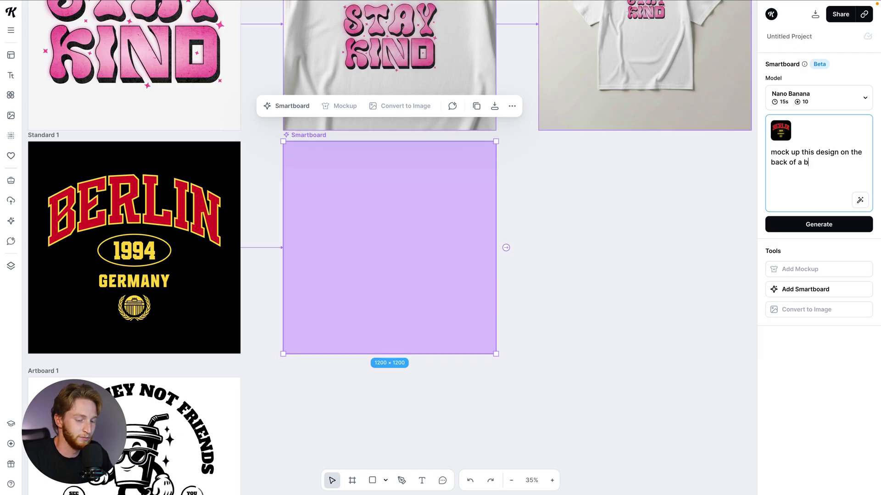
text(ht hoodie)
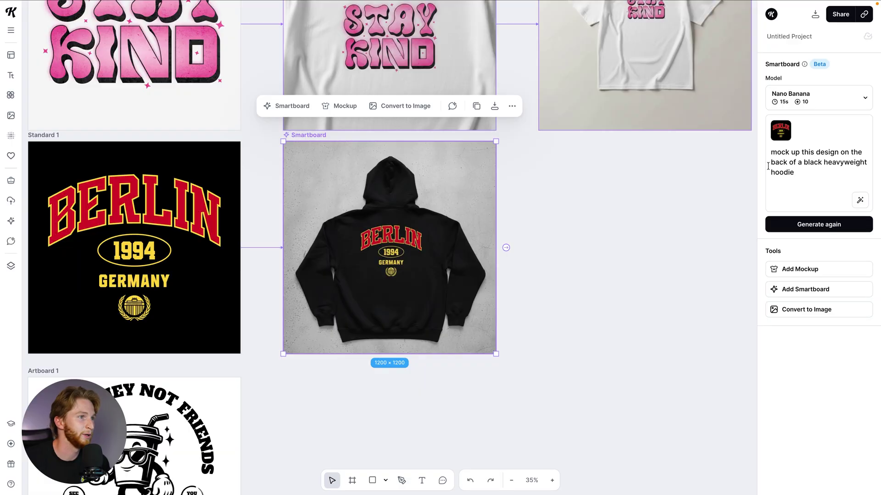
scroll(406, 256, up, 5)
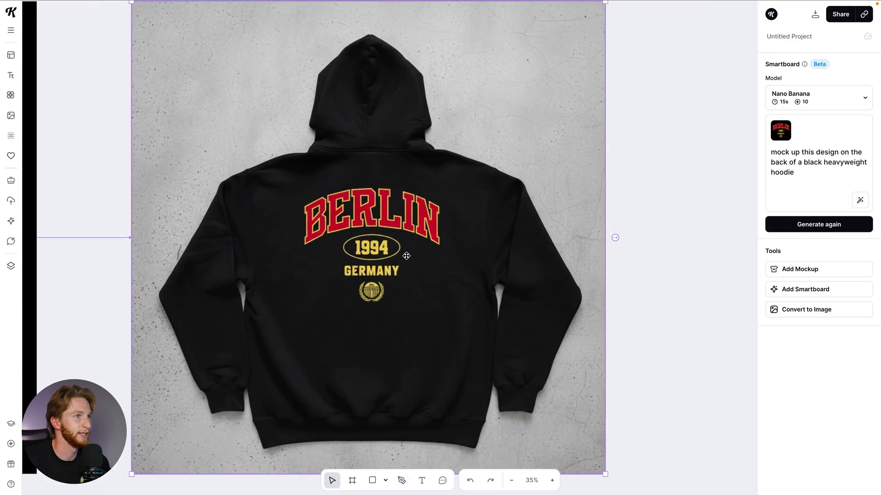
scroll(406, 256, left, 6)
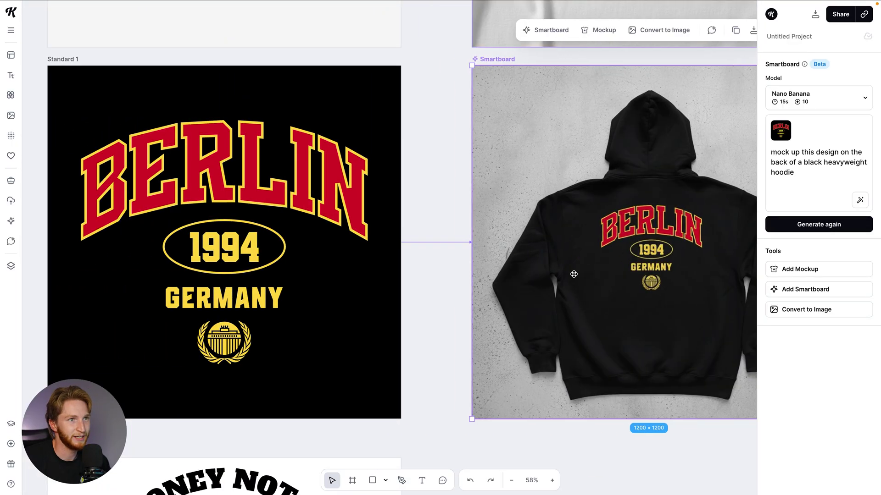
scroll(574, 274, right, 4)
scroll(637, 291, up, 7)
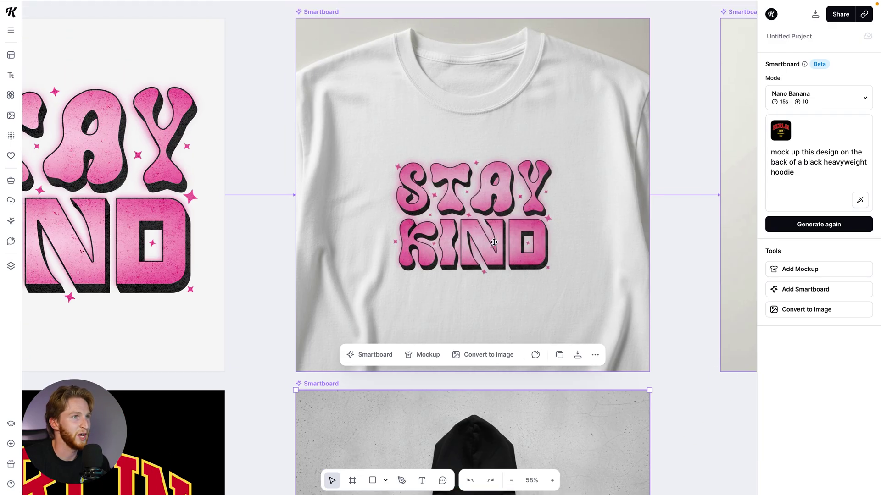
Step: Chain a new empty Smartboard off the finished hoodie mockup
scroll(490, 241, left, 2)
scroll(574, 276, down, 3)
scroll(559, 291, down, 4)
scroll(505, 272, right, 2)
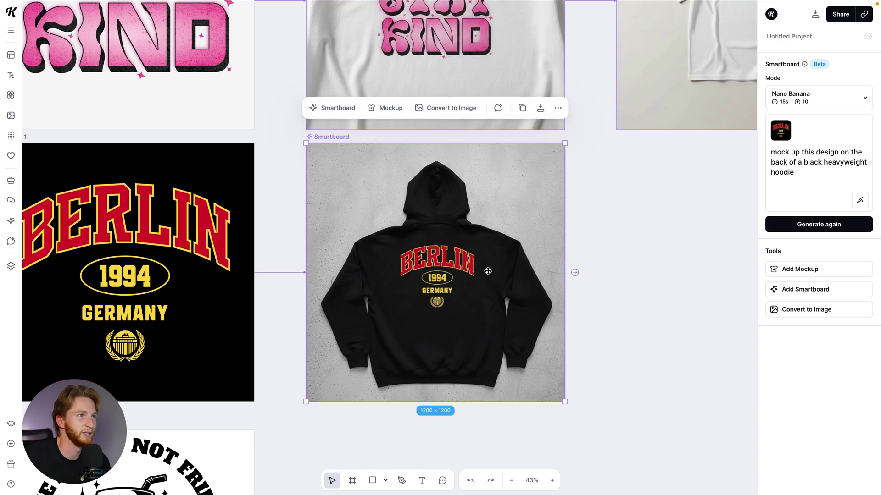
scroll(488, 271, right, 1)
drag(545, 272, 584, 271)
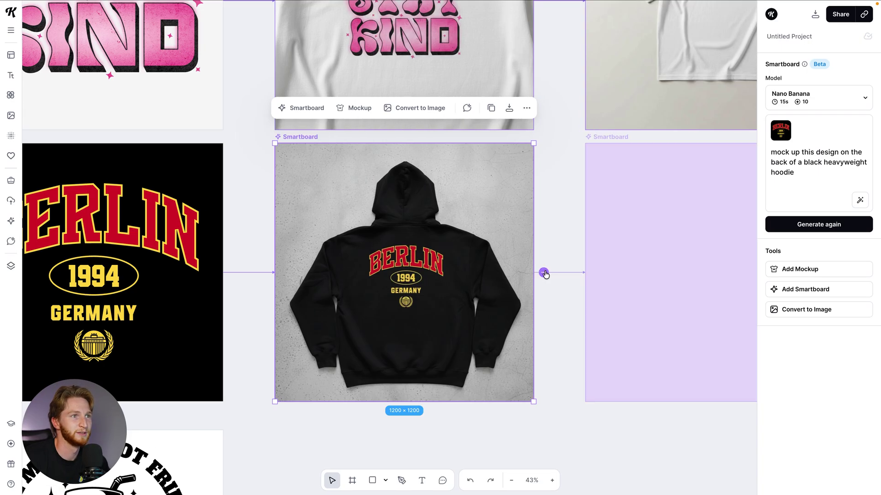
Step: Prompt a bigger Berlin design on the hoodie back, then chain another Smartboard from it
text(make the desig)
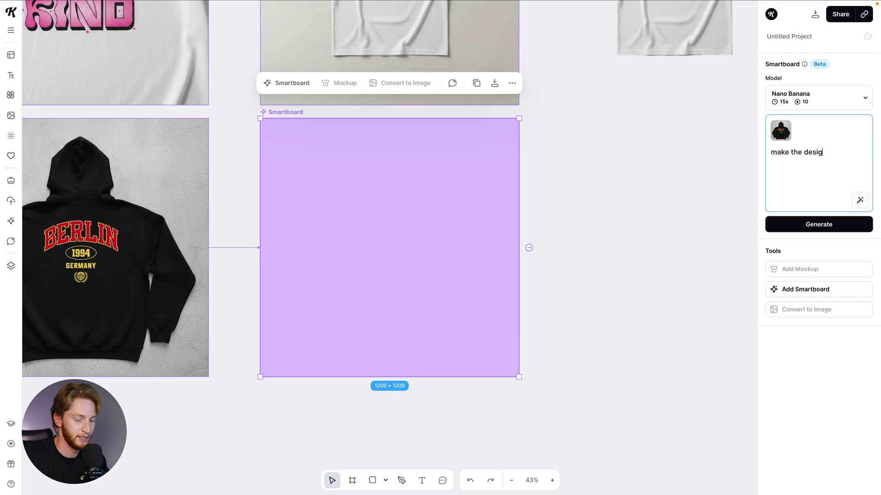
text(n the back of the hoodie)
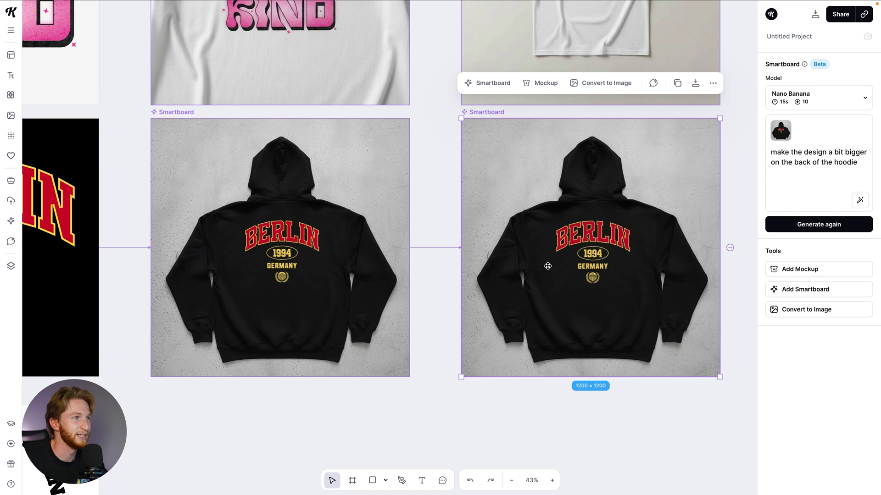
scroll(627, 253, right, 5)
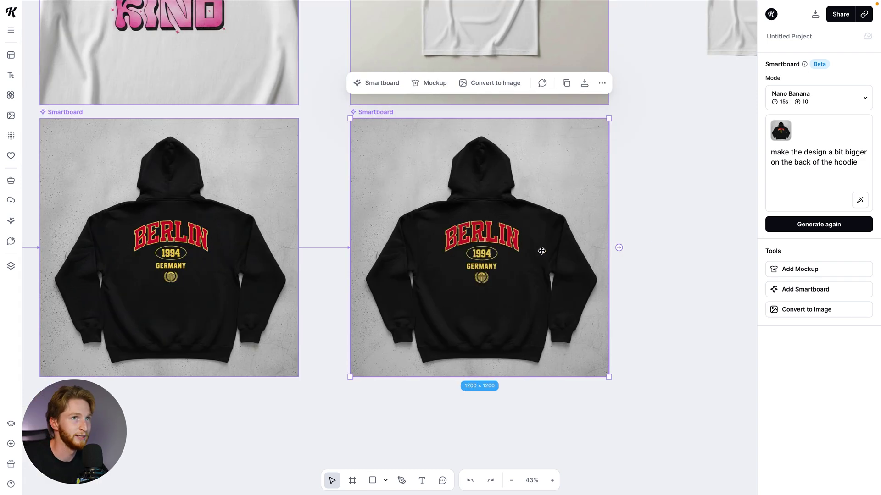
click(618, 248)
Step: Add a Smartboard after the second hoodie and prompt a man facing away in a white studio
click(779, 182)
text(show)
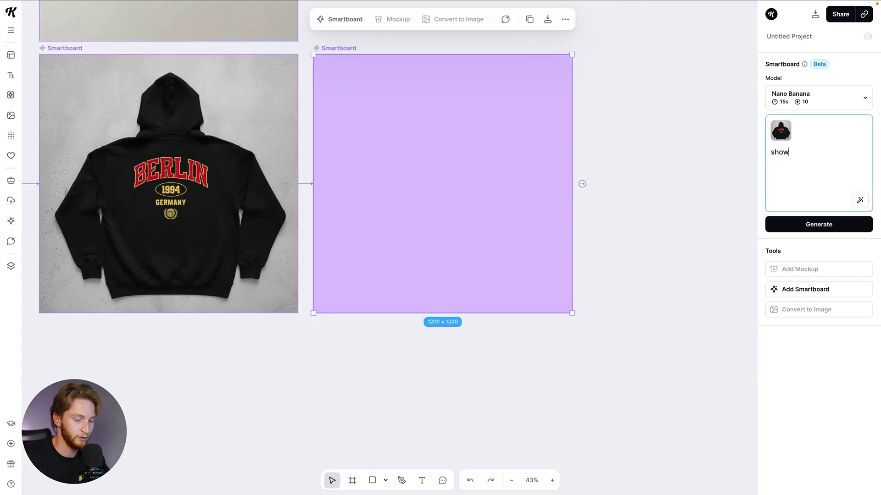
text( me a man wearing this hoodie standing in)
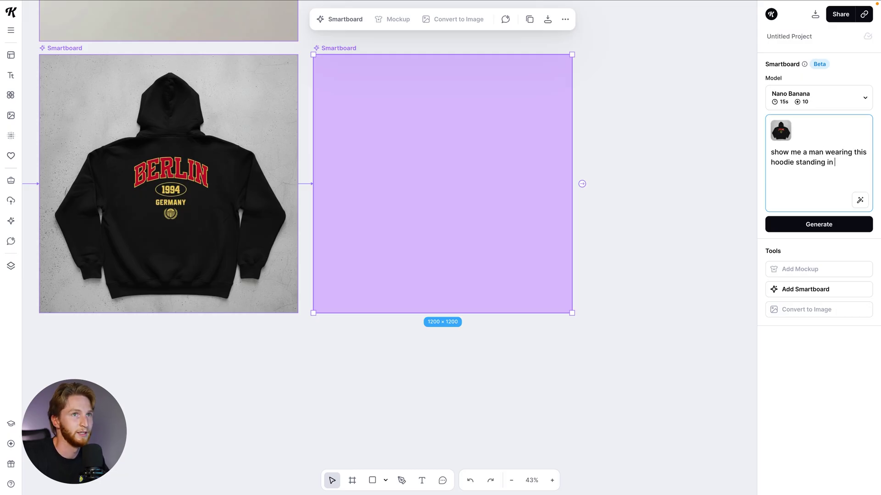
text(te studio. He is fac)
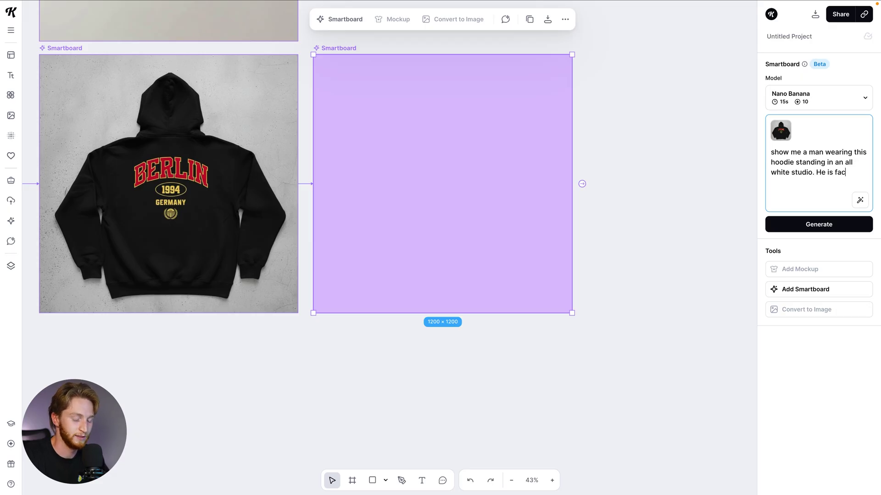
text(way from the camerea so you can see the back)
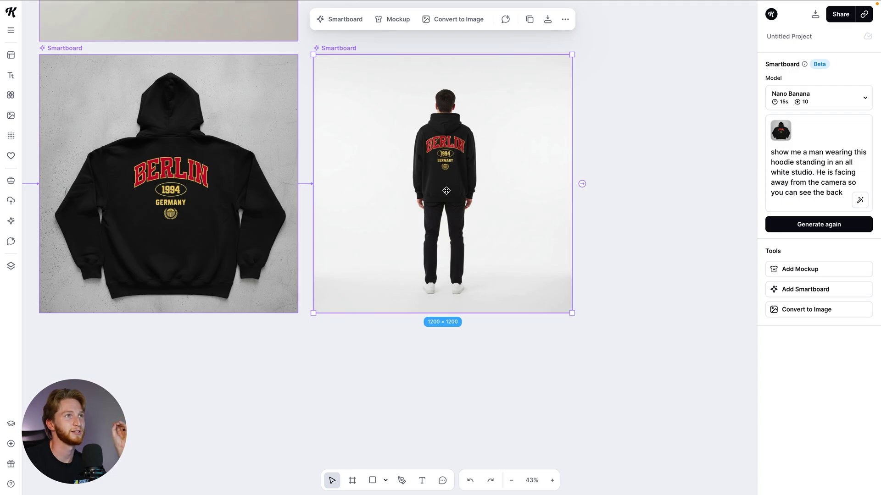
Step: Zoom and pan to inspect the man-in-hoodie shot, then move down to Artboard 1
scroll(447, 175, up, 2)
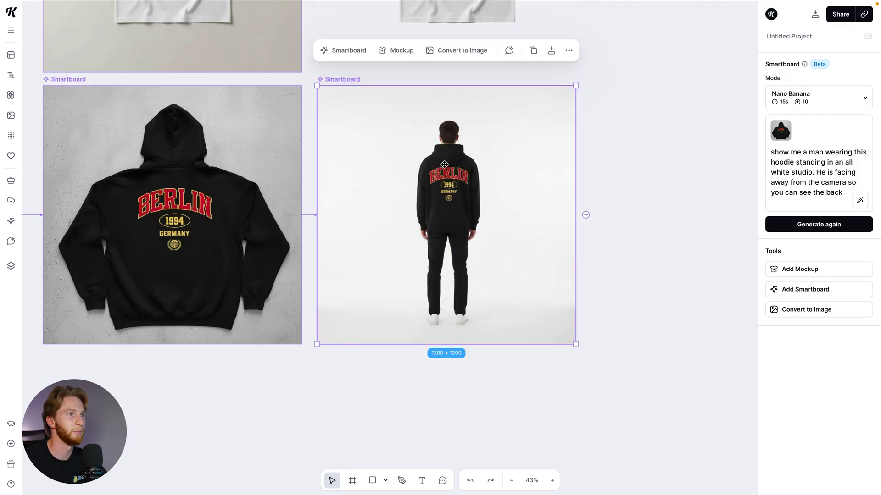
scroll(449, 177, up, 5)
scroll(491, 224, down, 5)
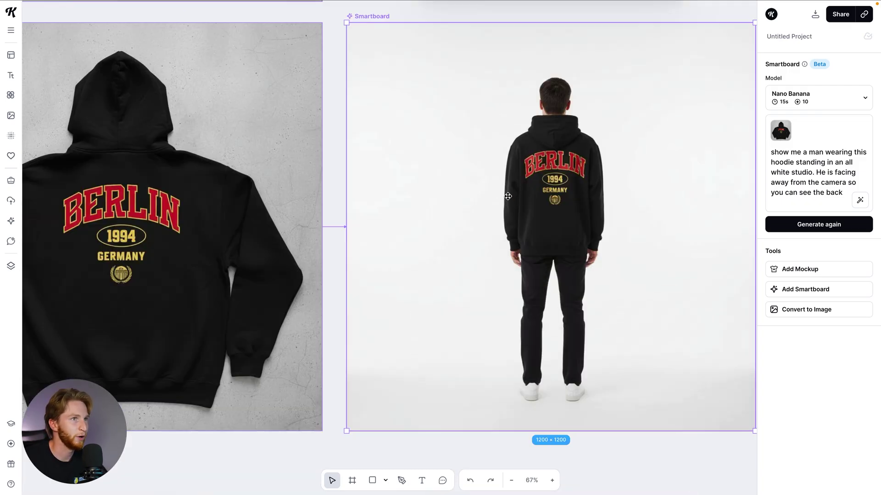
scroll(517, 199, left, 5)
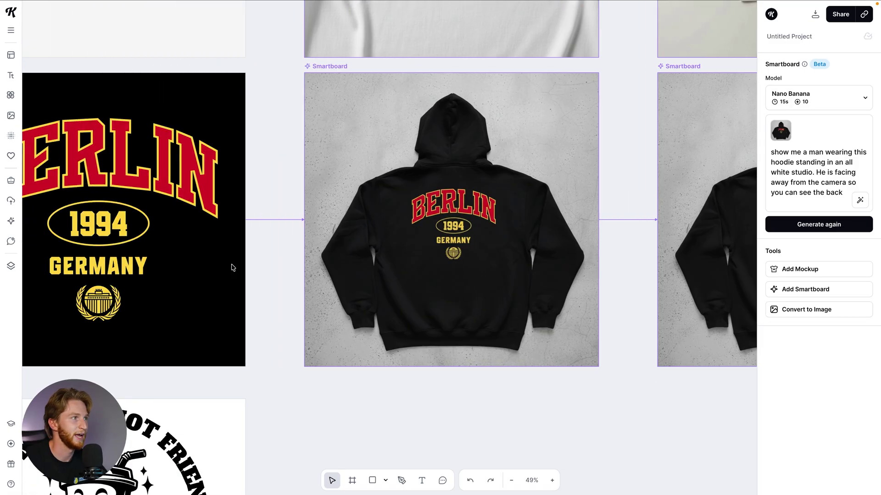
scroll(357, 220, right, 8)
scroll(378, 213, up, 2)
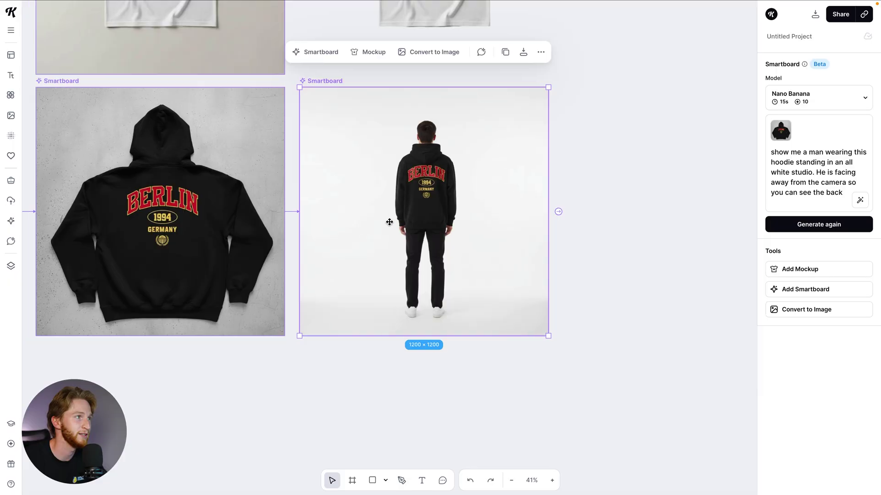
scroll(387, 222, left, 3)
scroll(470, 212, down, 5)
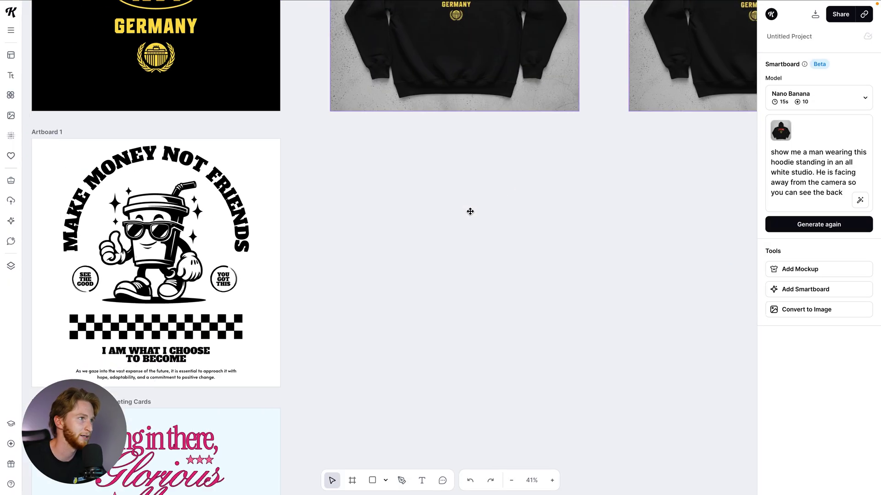
Step: Select the Make Money Not Friends artboard and prompt a black tote bag mockup, then generate
scroll(468, 210, left, 4)
click(233, 119)
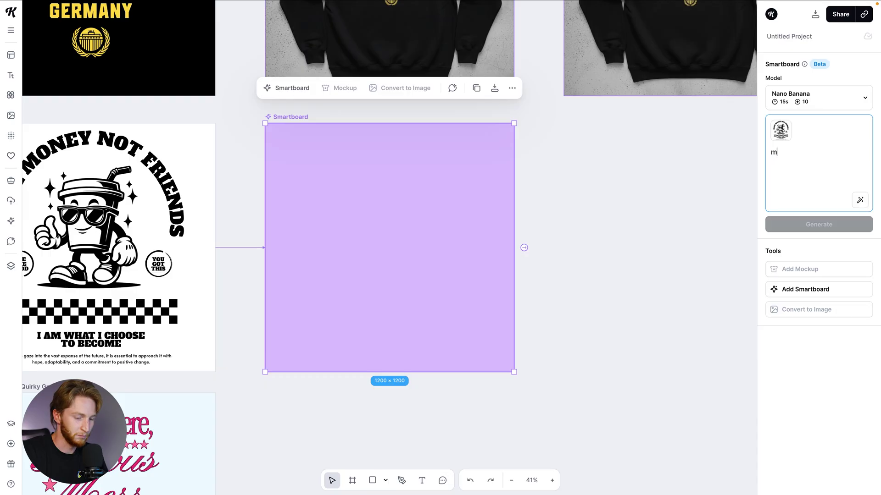
text(ockup this design on a tote bag. I want the design to be)
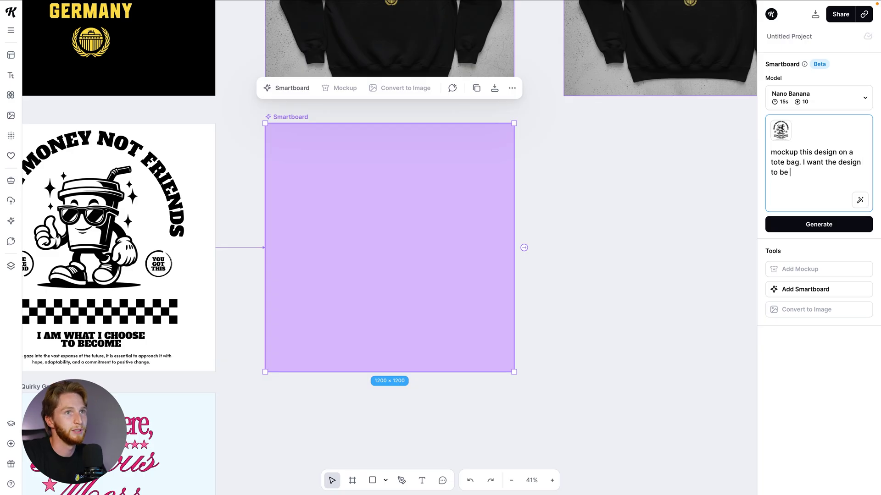
key(BackSpace)
key(BackSpace)
key(BackSpace)
text(and the bag to be bl)
key(Return)
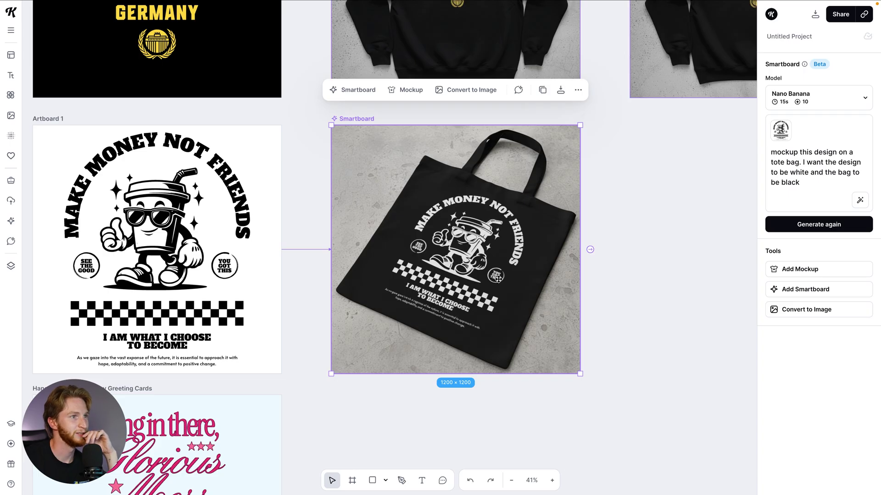
Step: Chain a Smartboard off the tote bag and prompt a woman carrying it in a coffee shop
scroll(469, 236, right, 5)
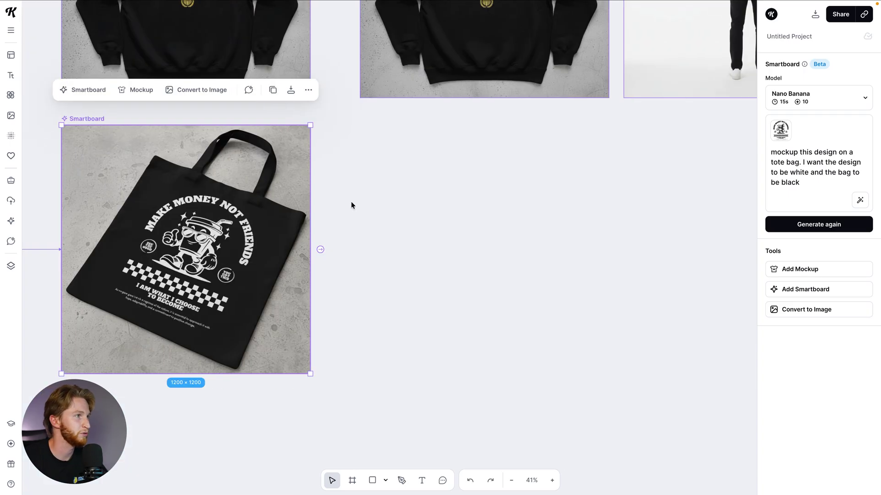
click(320, 250)
text(show me a woman)
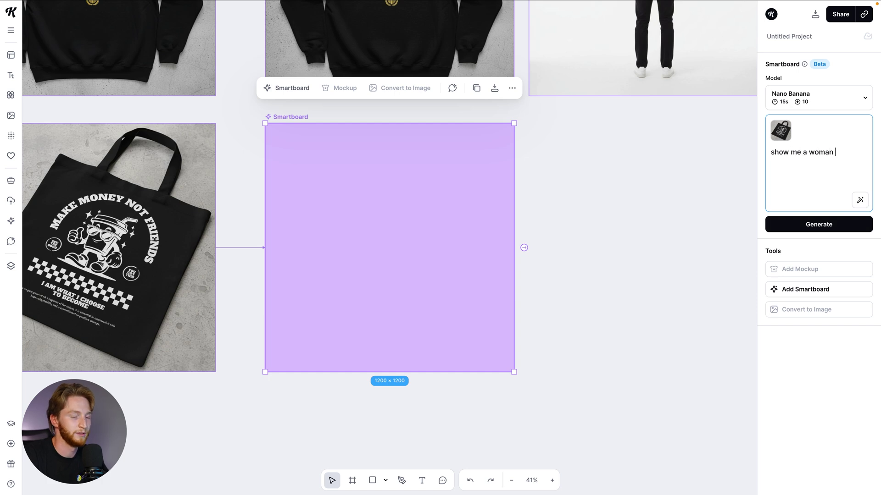
text( standing in a coffee shop with this tote bag on h)
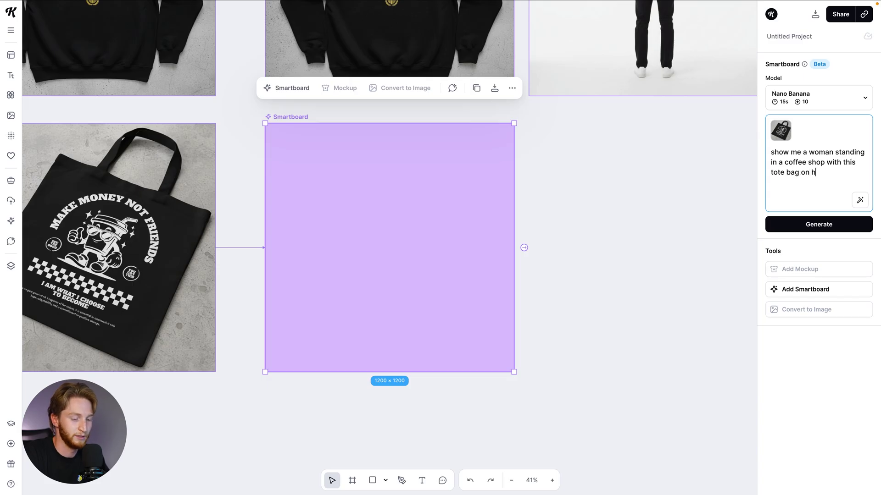
text(er arm. There are)
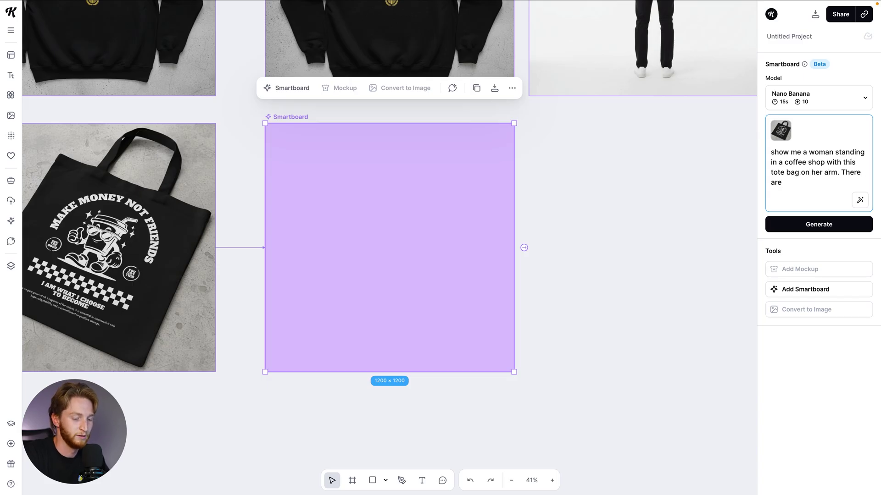
text(lowers coming ou)
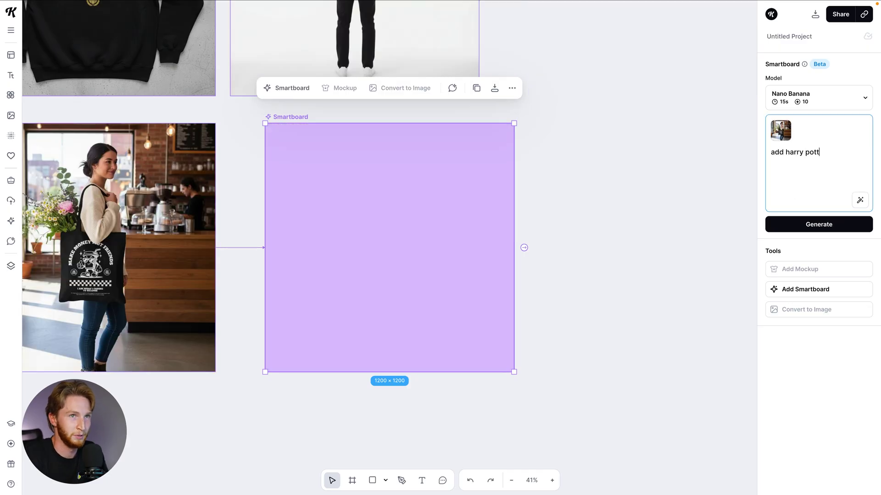
Step: Complete the prompt 'add harry potter ordering a coffee in the back'
text(ordering a coffe)
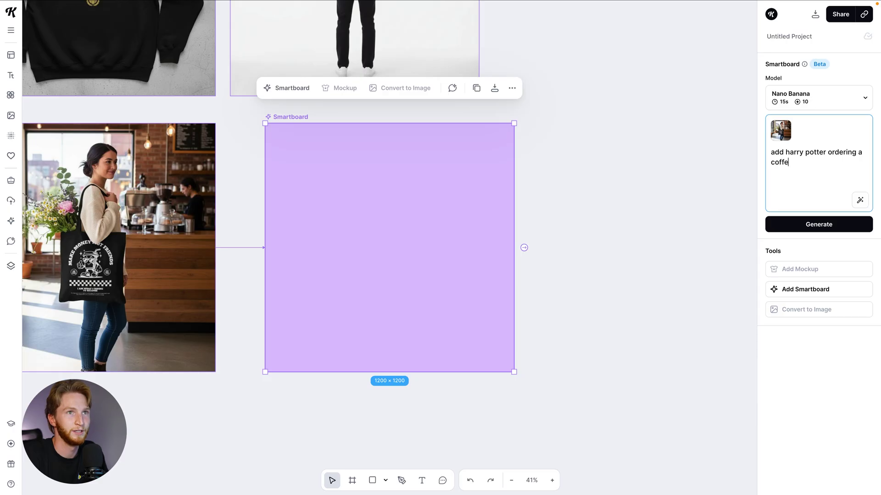
text(e in the bac)
text(k)
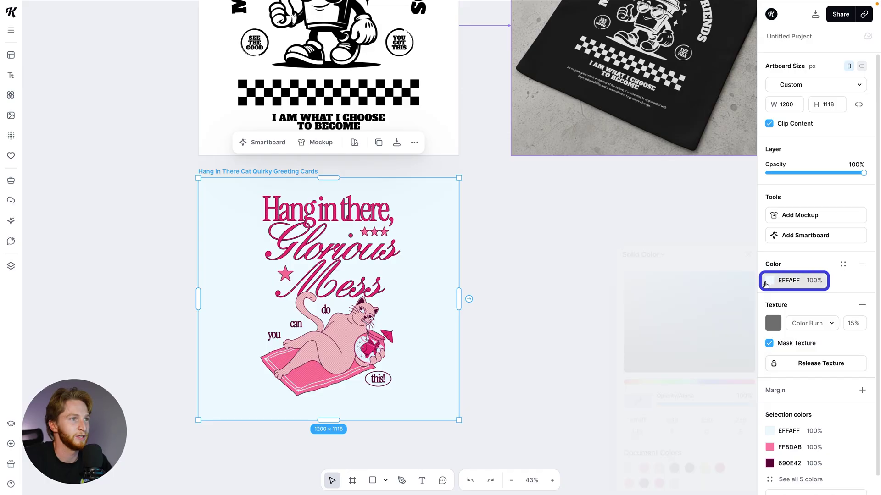
Step: Set the Hang in there design's background colour to pure white (FFFFFF)
click(770, 280)
drag(654, 315, 549, 187)
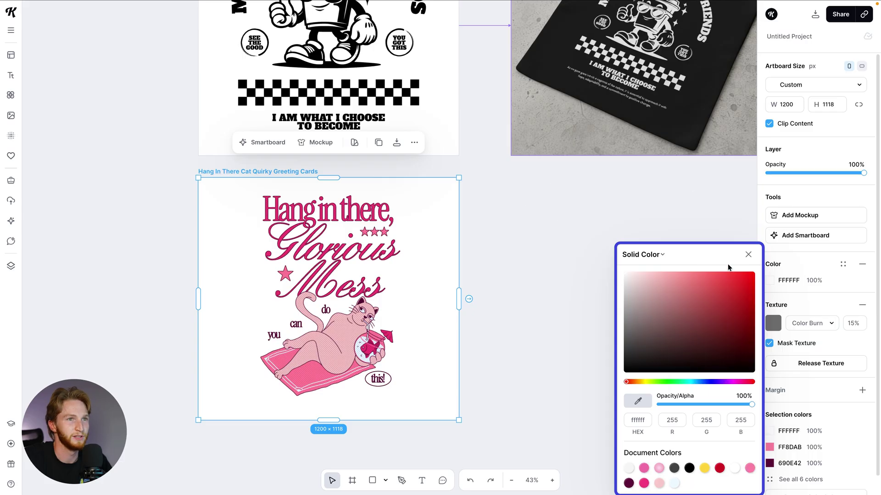
click(748, 254)
Step: Chain a Smartboard prompting a white short-sleeve heavyweight t-shirt showing the design on the back
scroll(578, 315, right, 3)
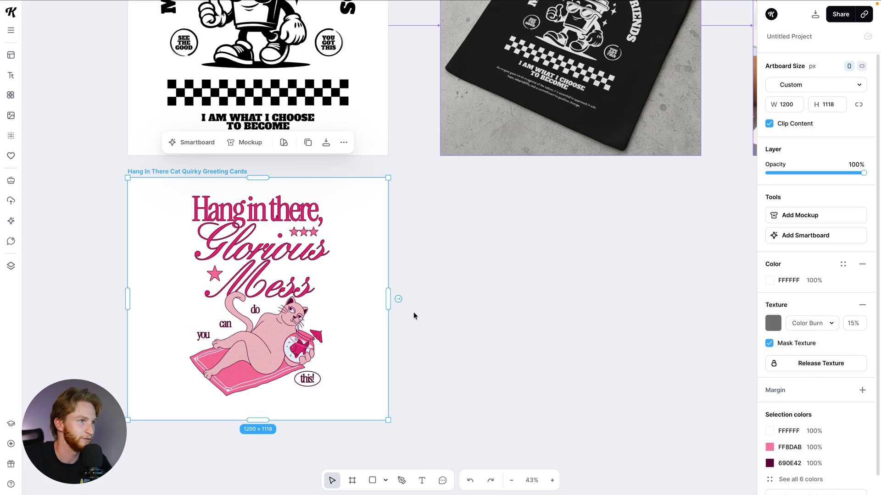
click(398, 299)
text(show me this design on the back of a )
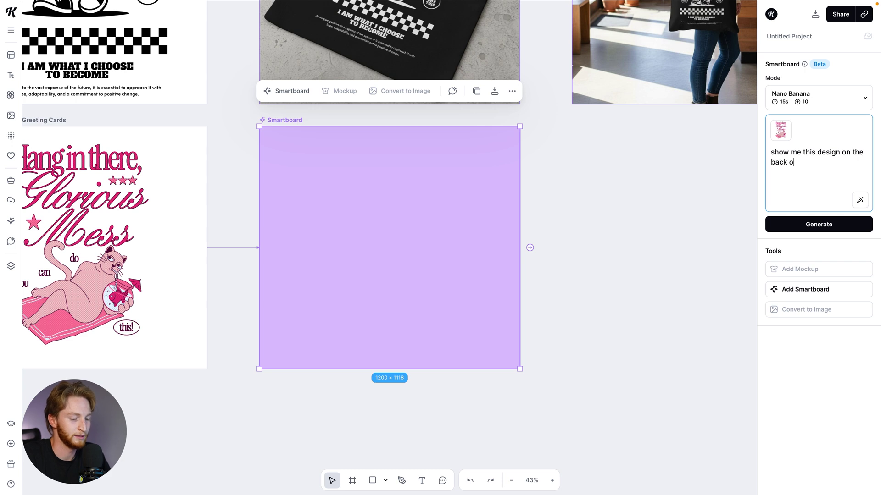
text(white short sleeve heavy)
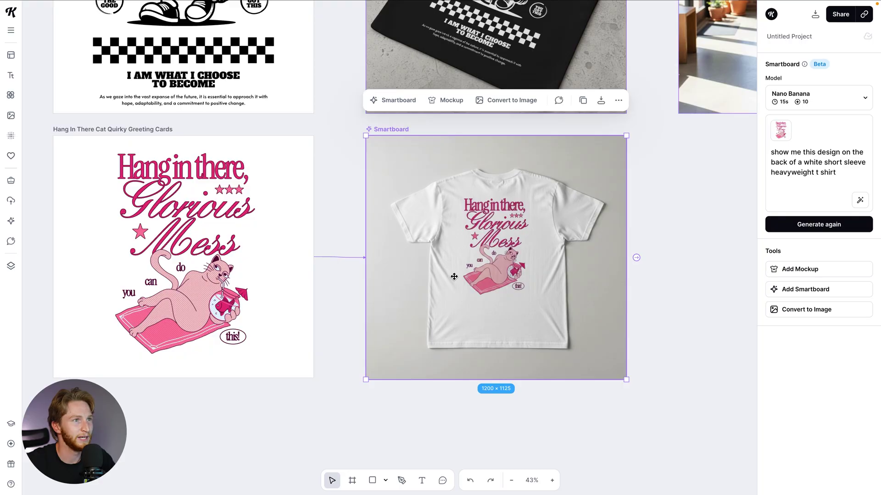
scroll(463, 278, right, 2)
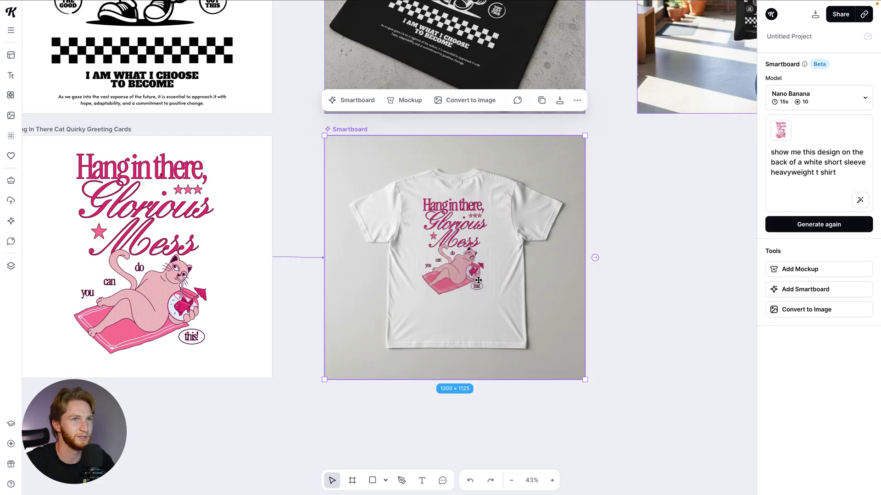
Step: From the t-shirt mockup, prompt a woman in black baggy jeans and pink sambas, facing away to show the shirt's back
click(595, 257)
text(show me)
key(ctrl+a)
key(BackSpace)
text(a w)
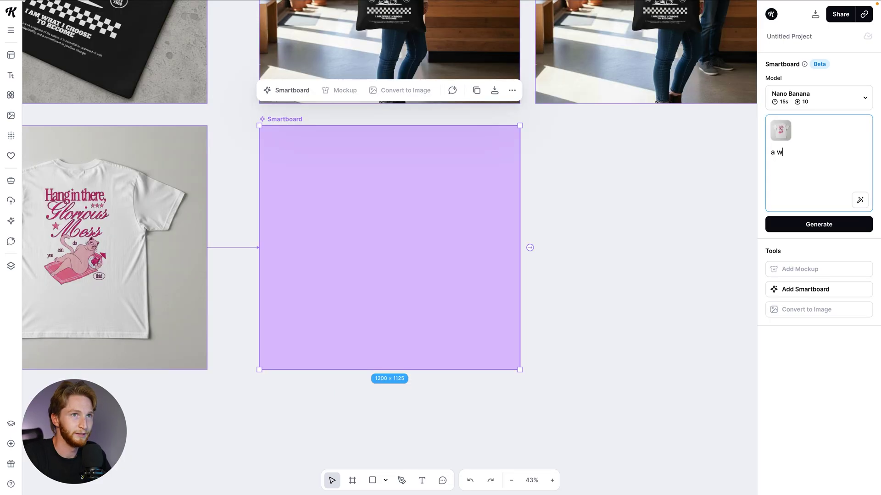
text(oman standing in an all white st)
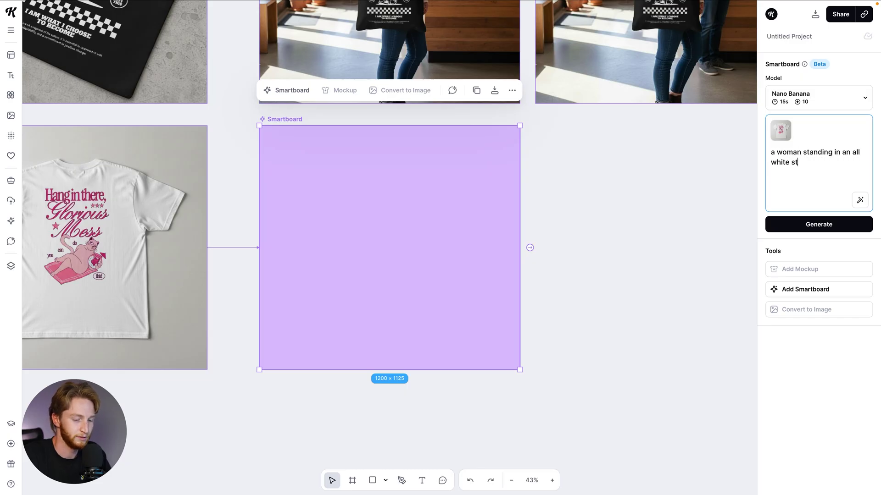
text(udio wearing this t shirt, she has)
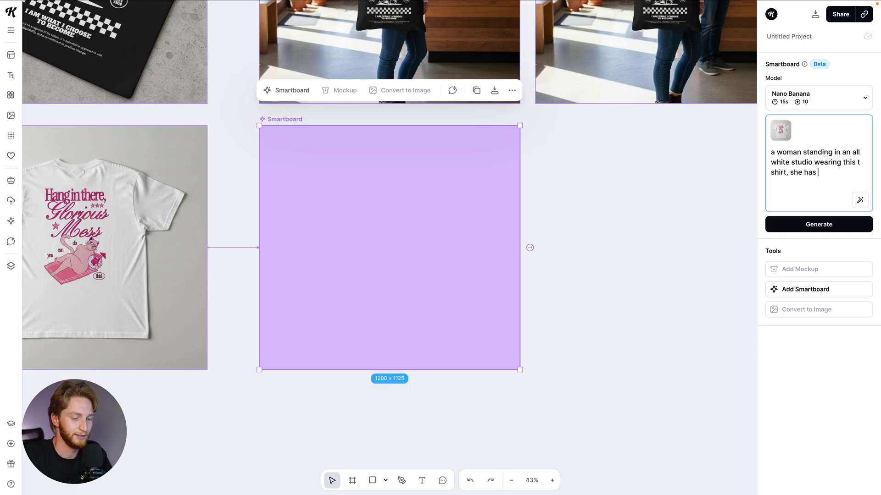
text(lack jeans)
click(848, 172)
text(baggy jeans and pink adidas sambas on)
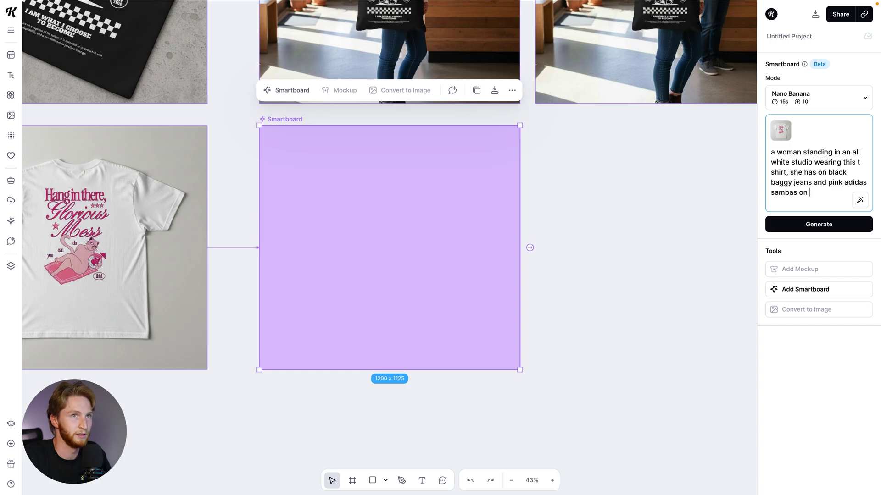
key(BackSpace)
text(. She is facing away from the camera)
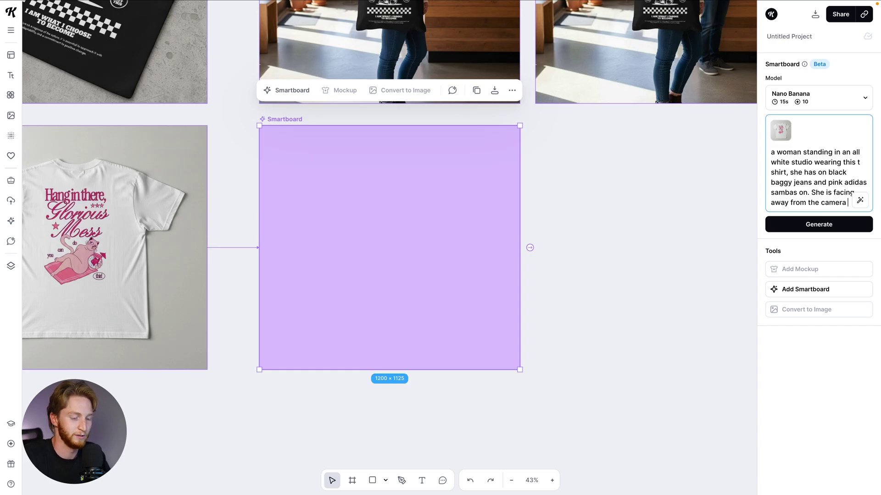
text( you can see the back of)
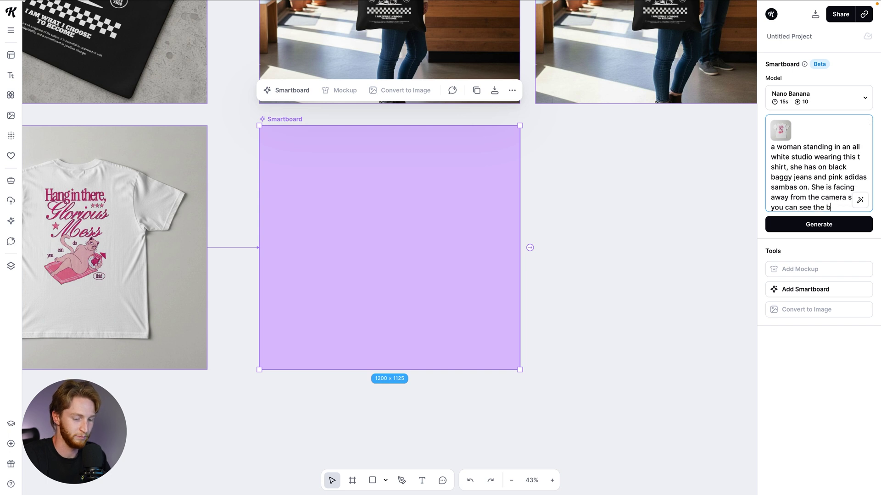
text( shirt)
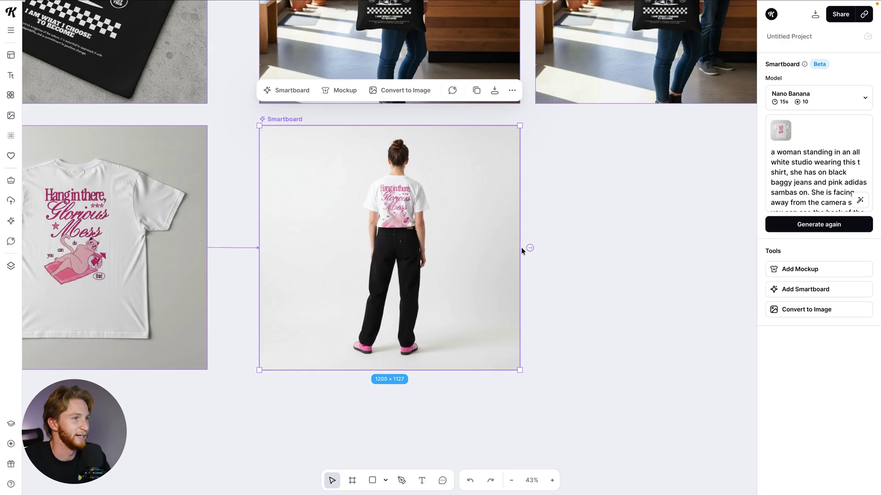
mouse_move(529, 251)
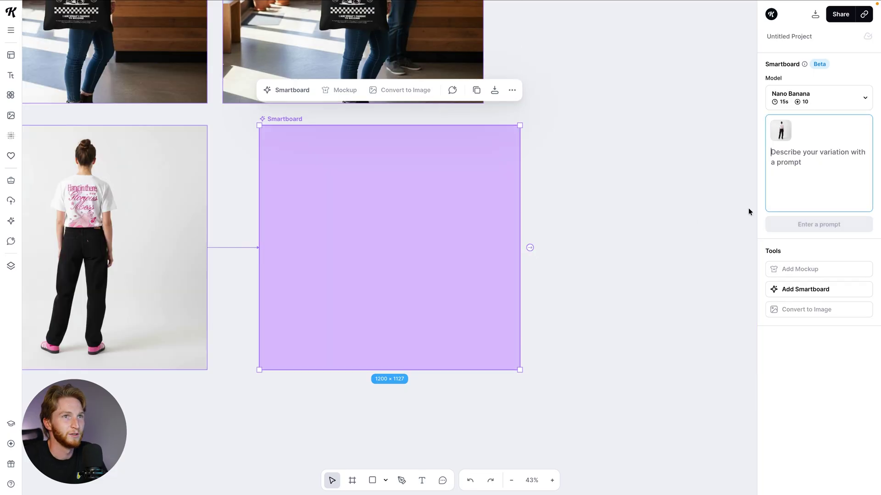
Step: Generate 'add a cat walking into the frame' and align the new board with its row
text(add a cat walki)
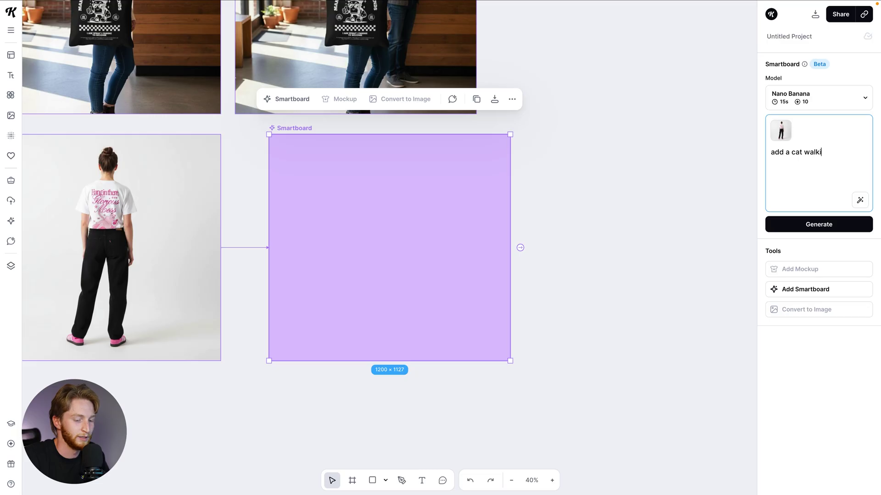
text(ng into the frame)
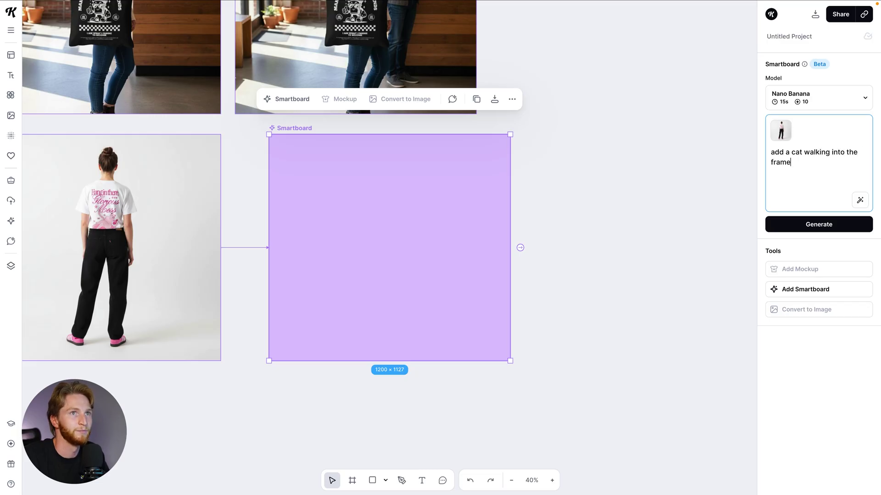
key(ctrl+Return)
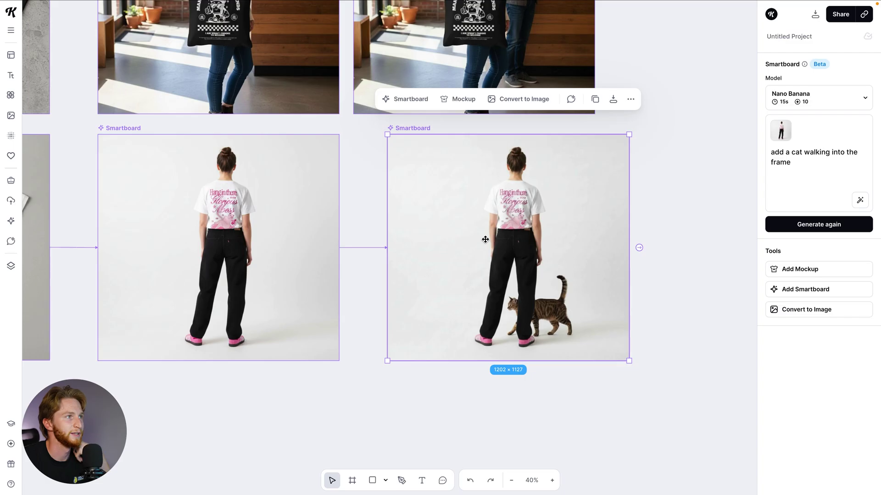
drag(407, 133, 372, 130)
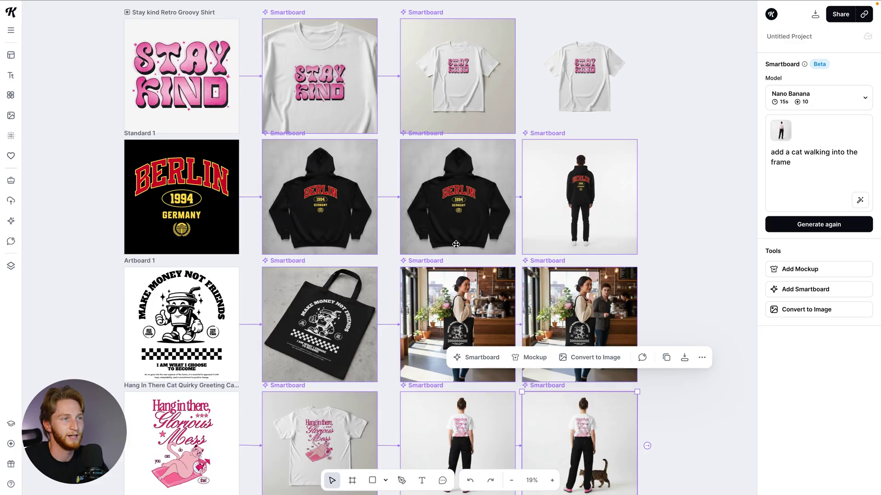
scroll(456, 245, down, 1)
scroll(455, 245, right, 1)
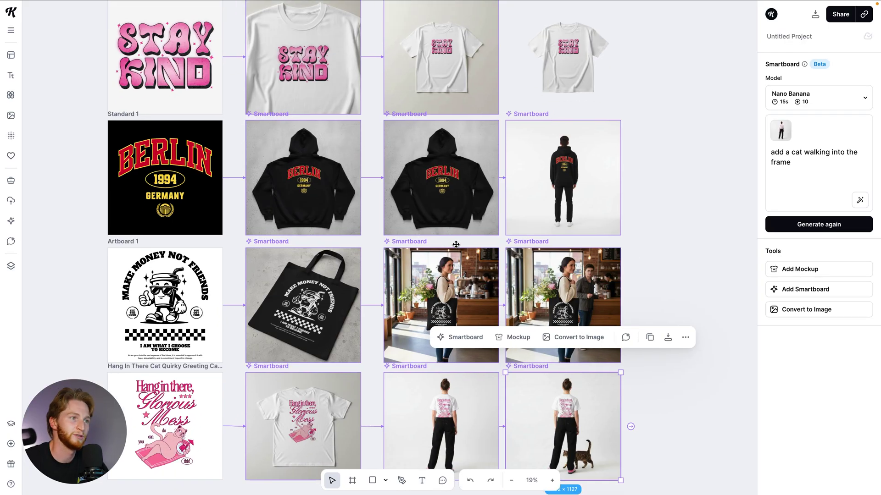